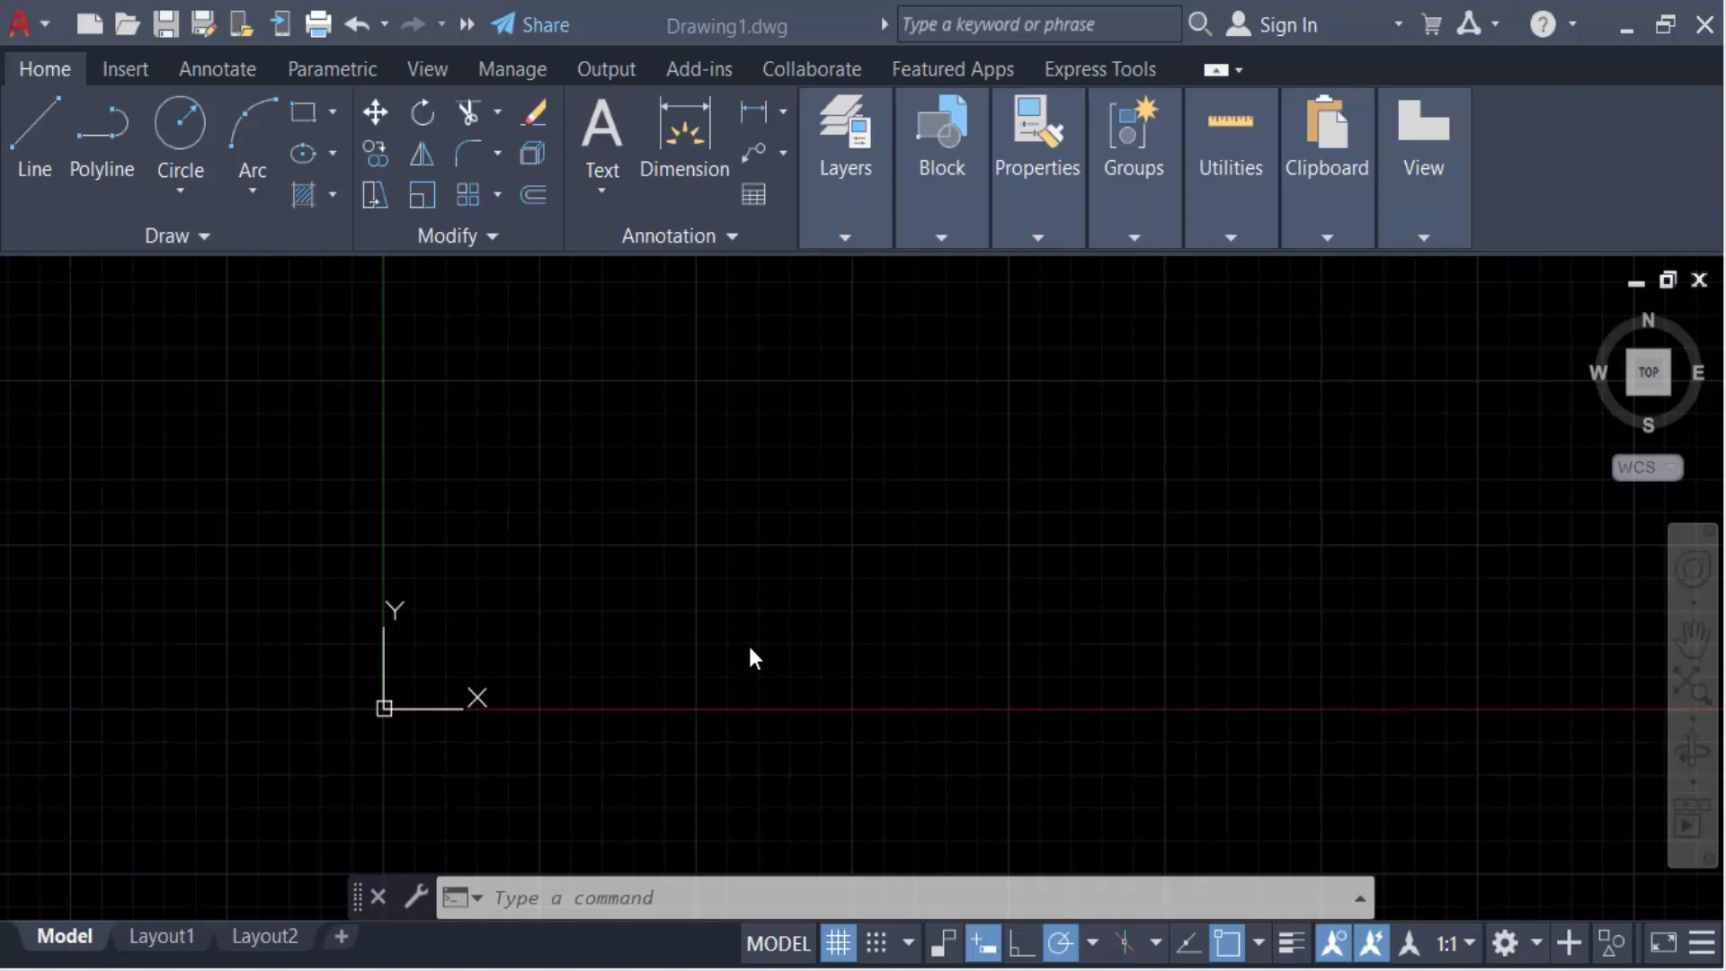
pyautogui.scroll(1, 751, 657)
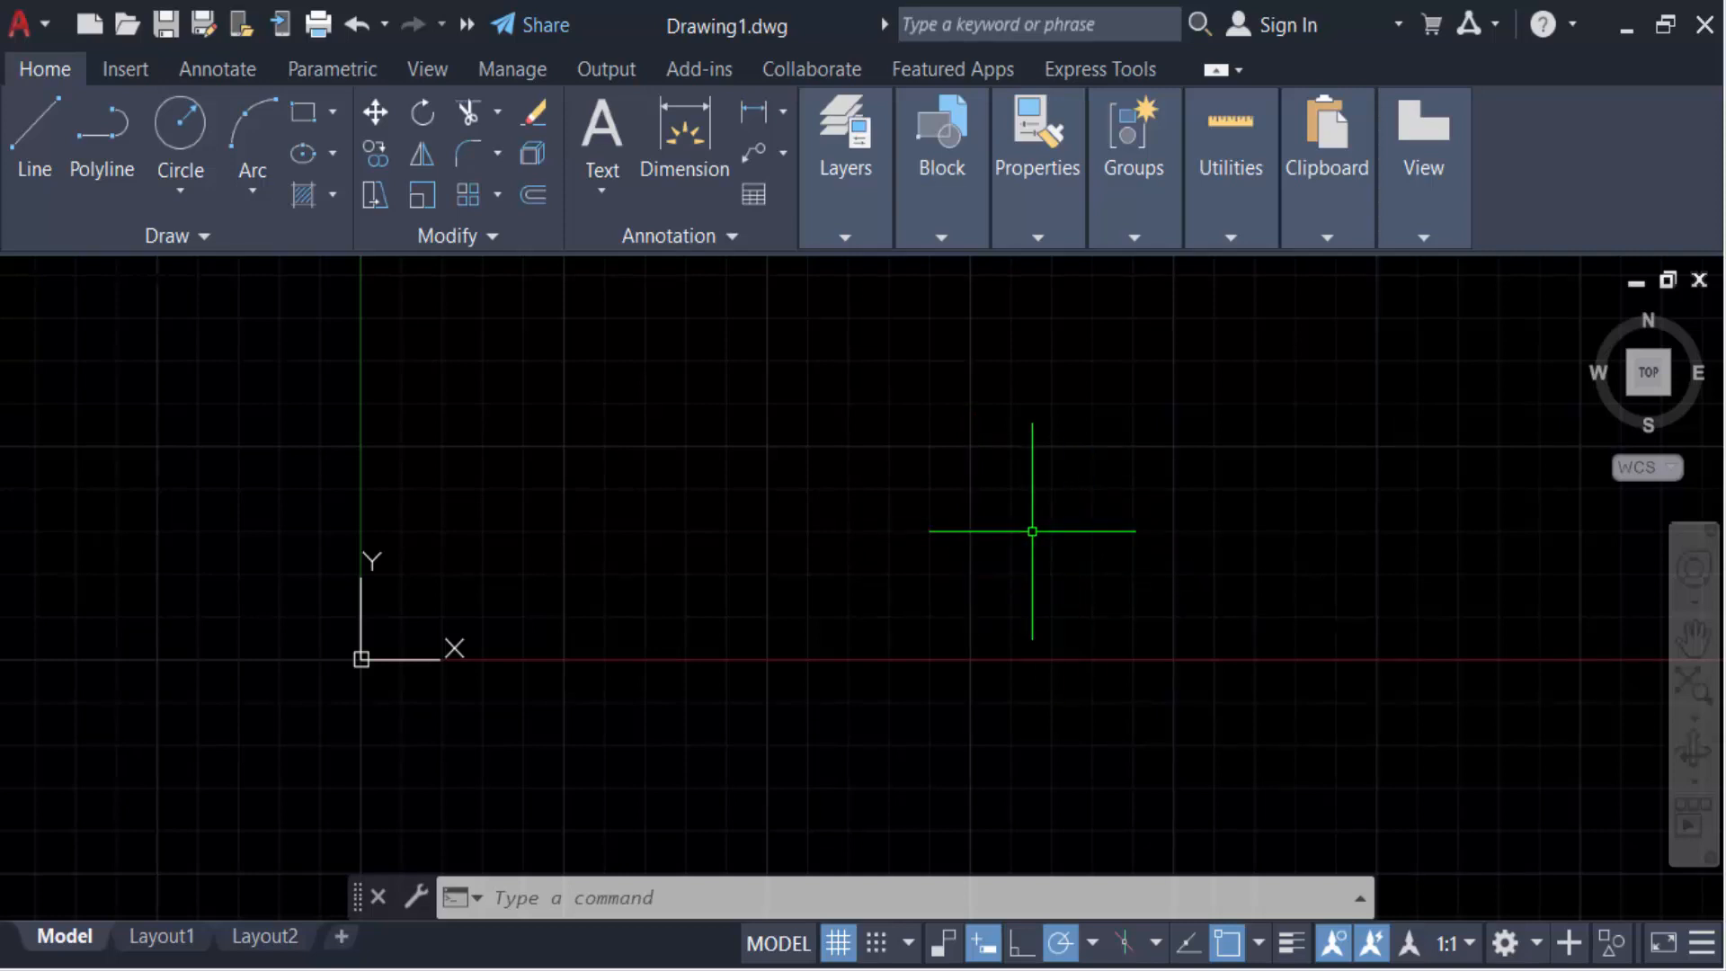
# Cancel pending commands and run DS to show Drafting Settings on Dynamic Input.
pyautogui.press('Escape')
pyautogui.press('Escape')
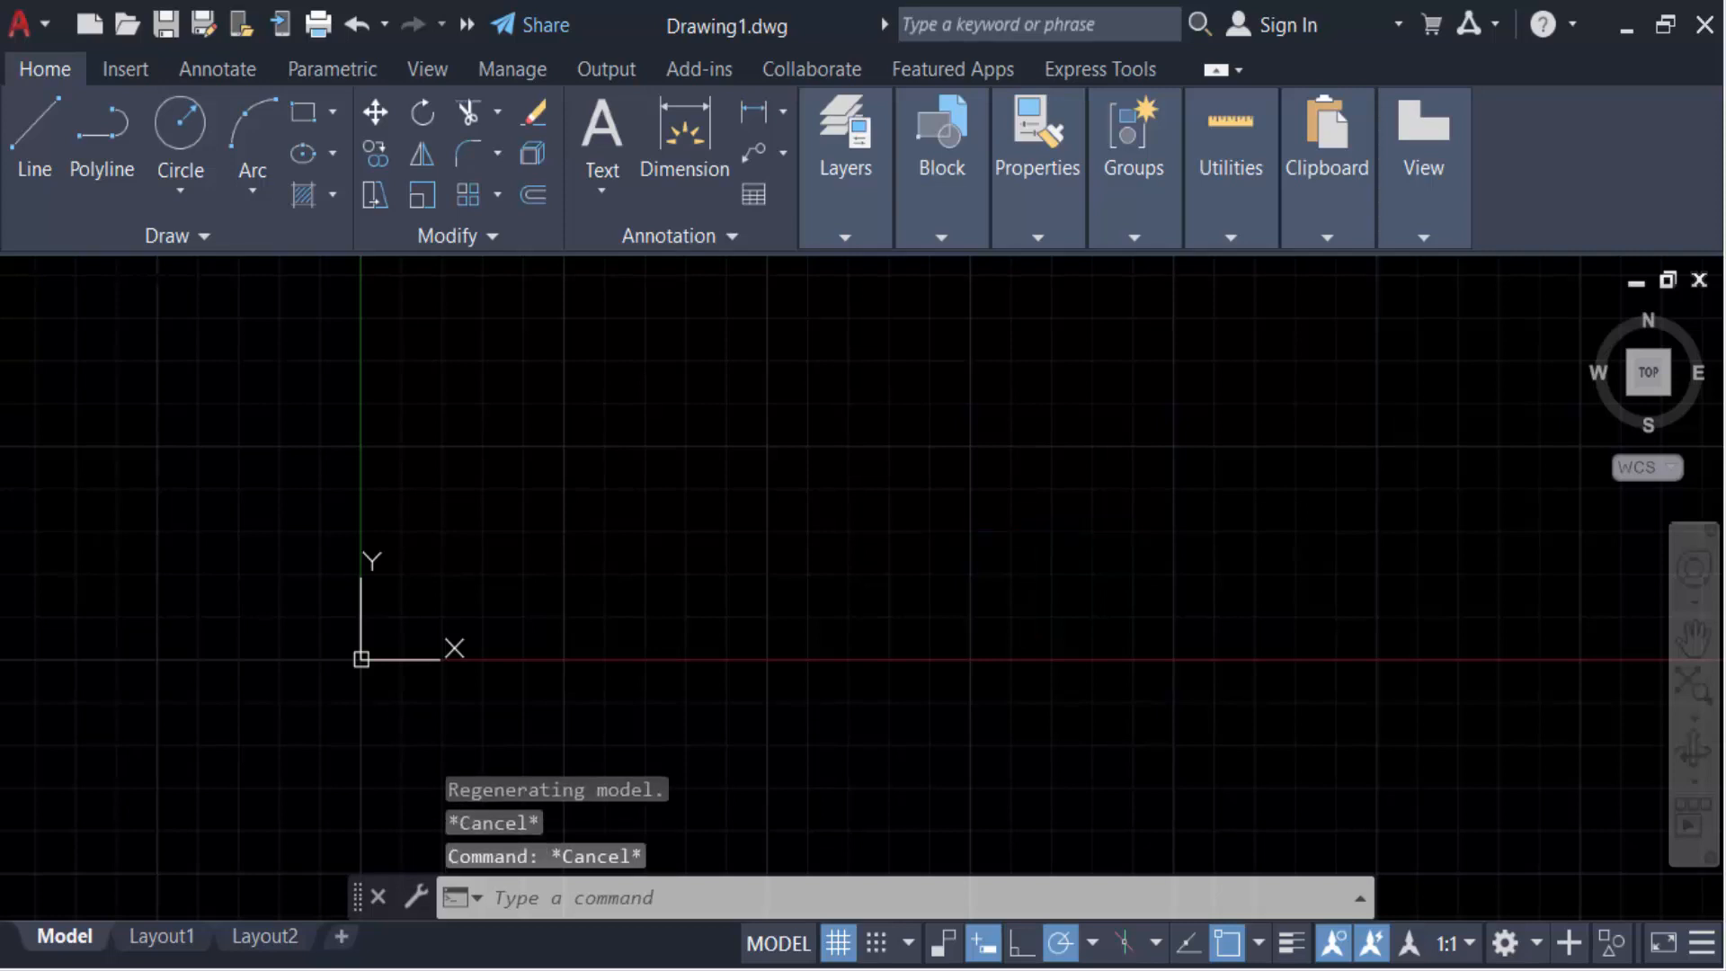
pyautogui.press('Escape')
pyautogui.write('d')
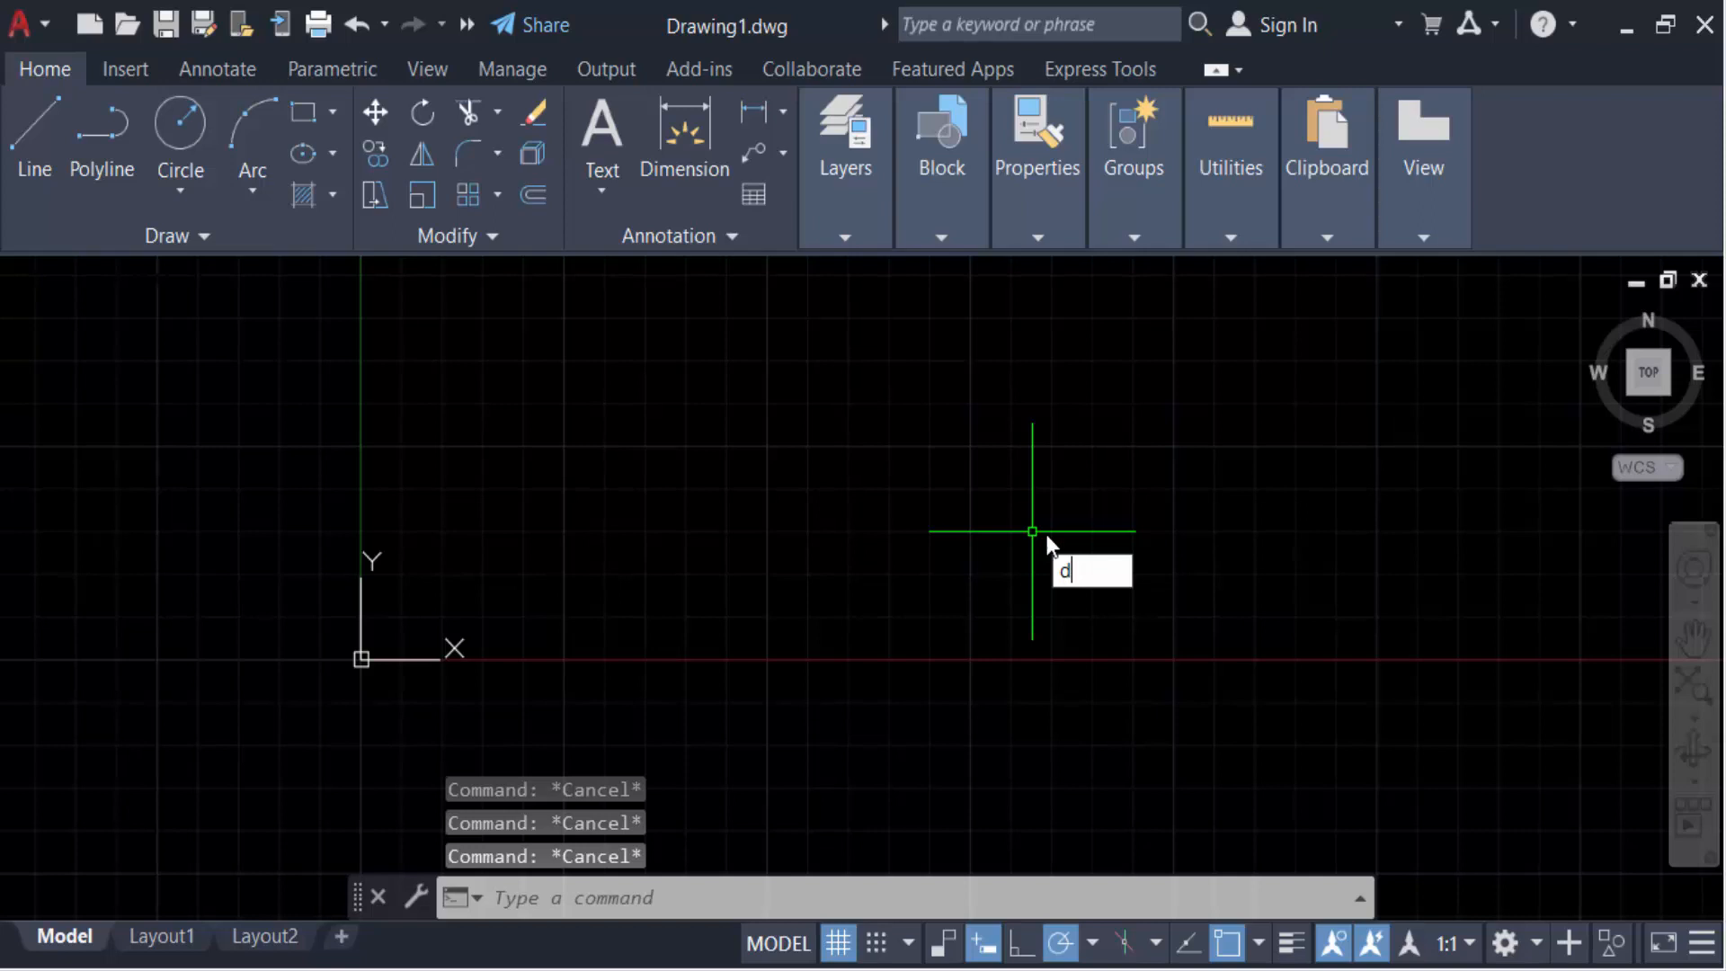
pyautogui.write('s')
pyautogui.press('Return')
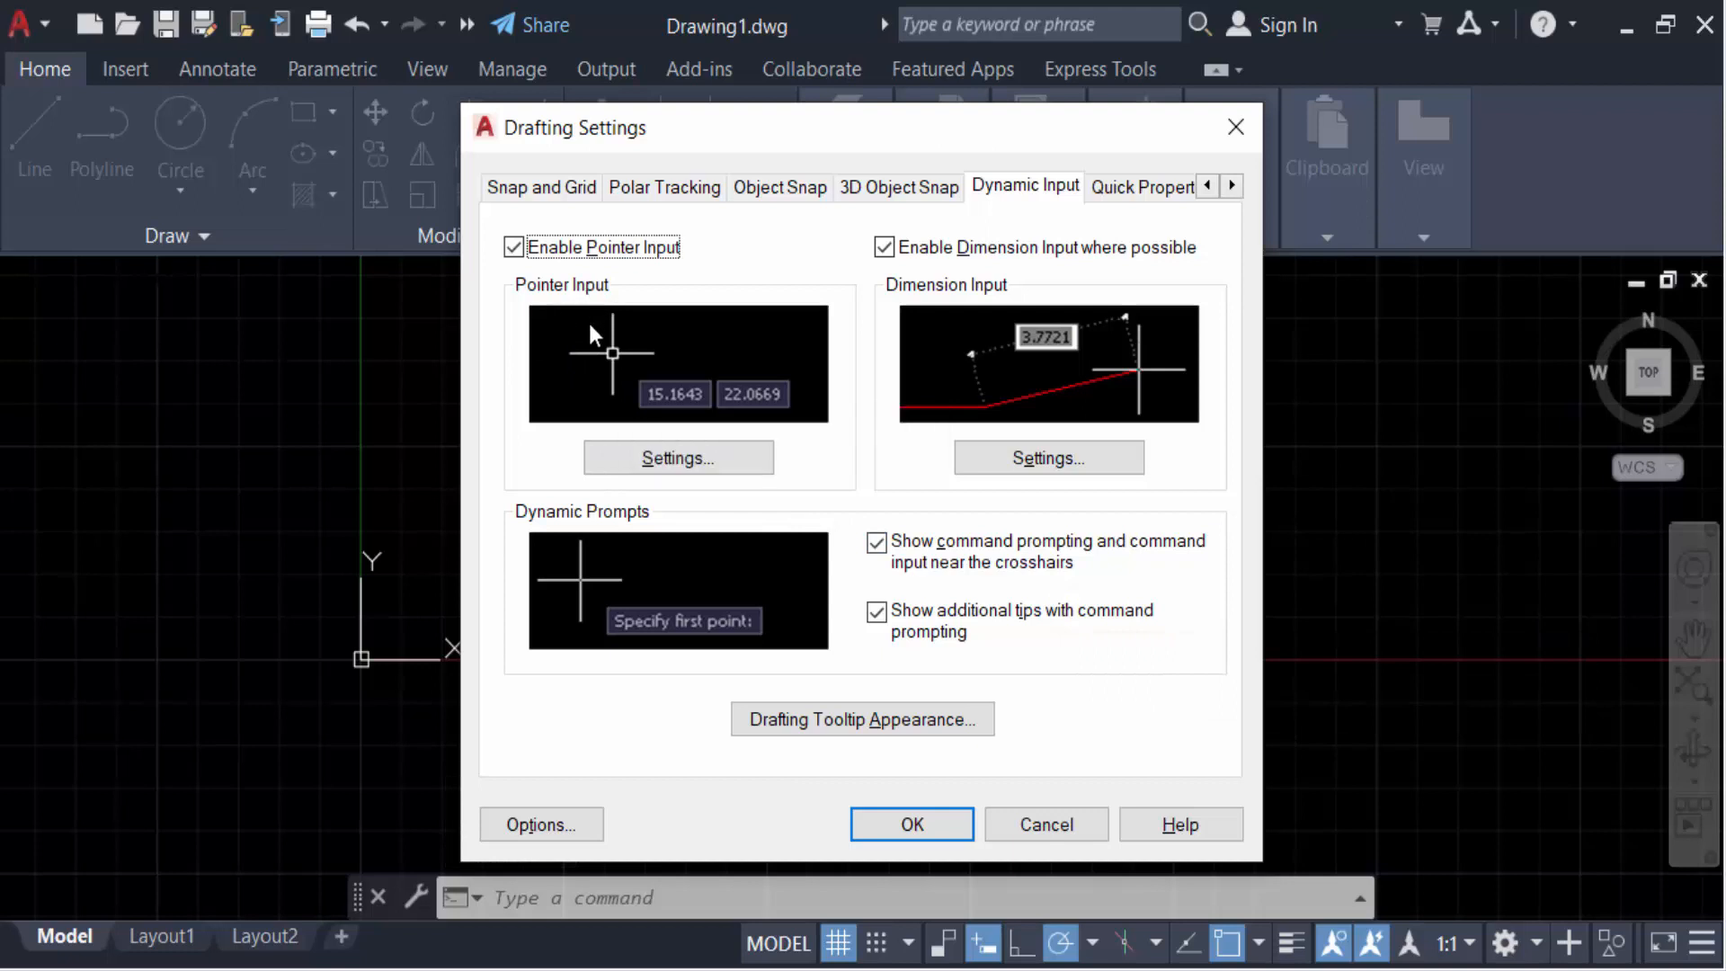
# Set Pointer Input visibility to 'Always - even when not in command' and confirm.
pyautogui.click(665, 455)
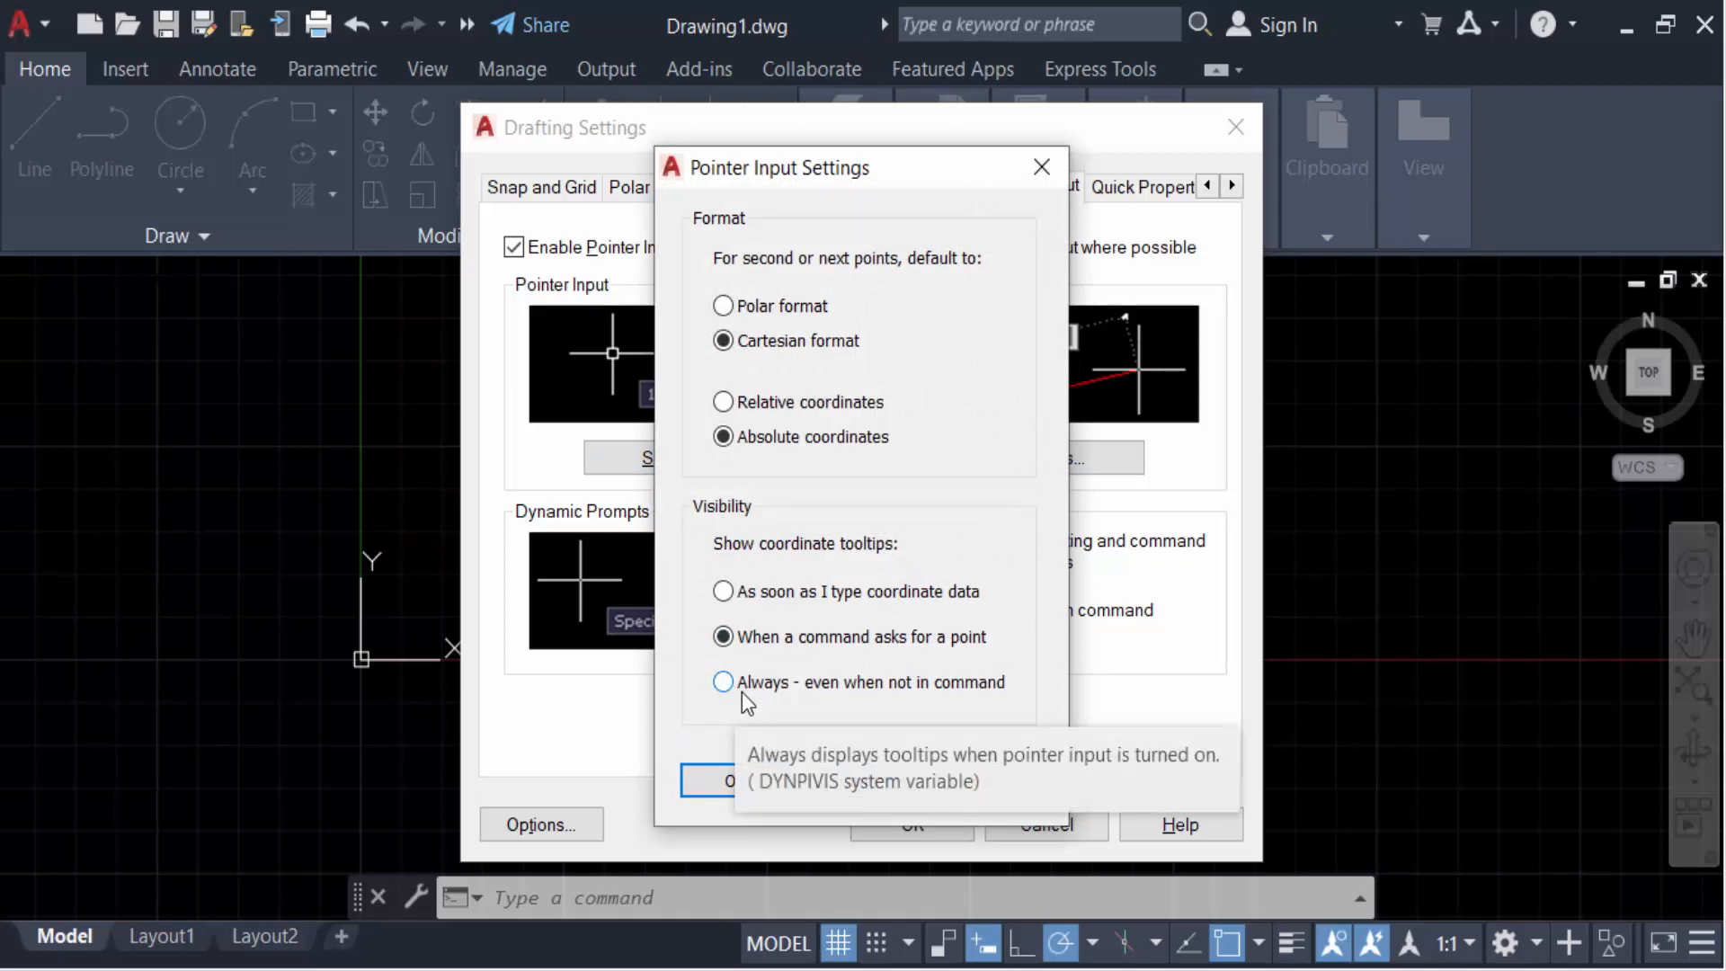
pyautogui.click(724, 686)
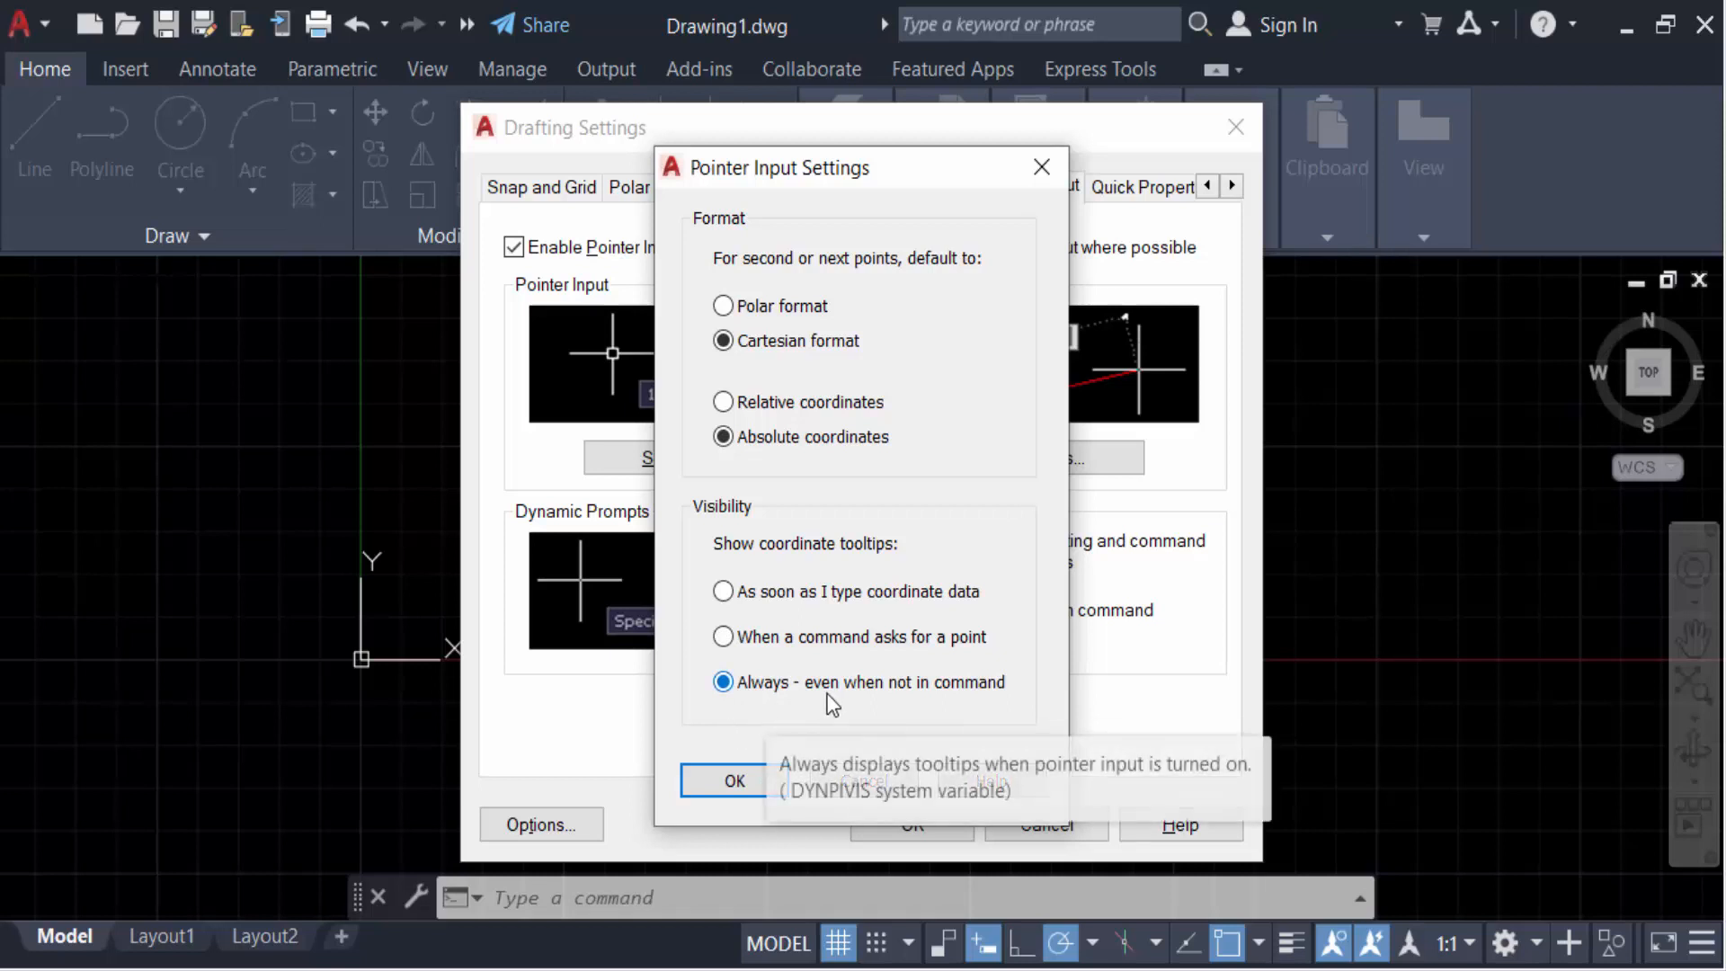
pyautogui.click(733, 782)
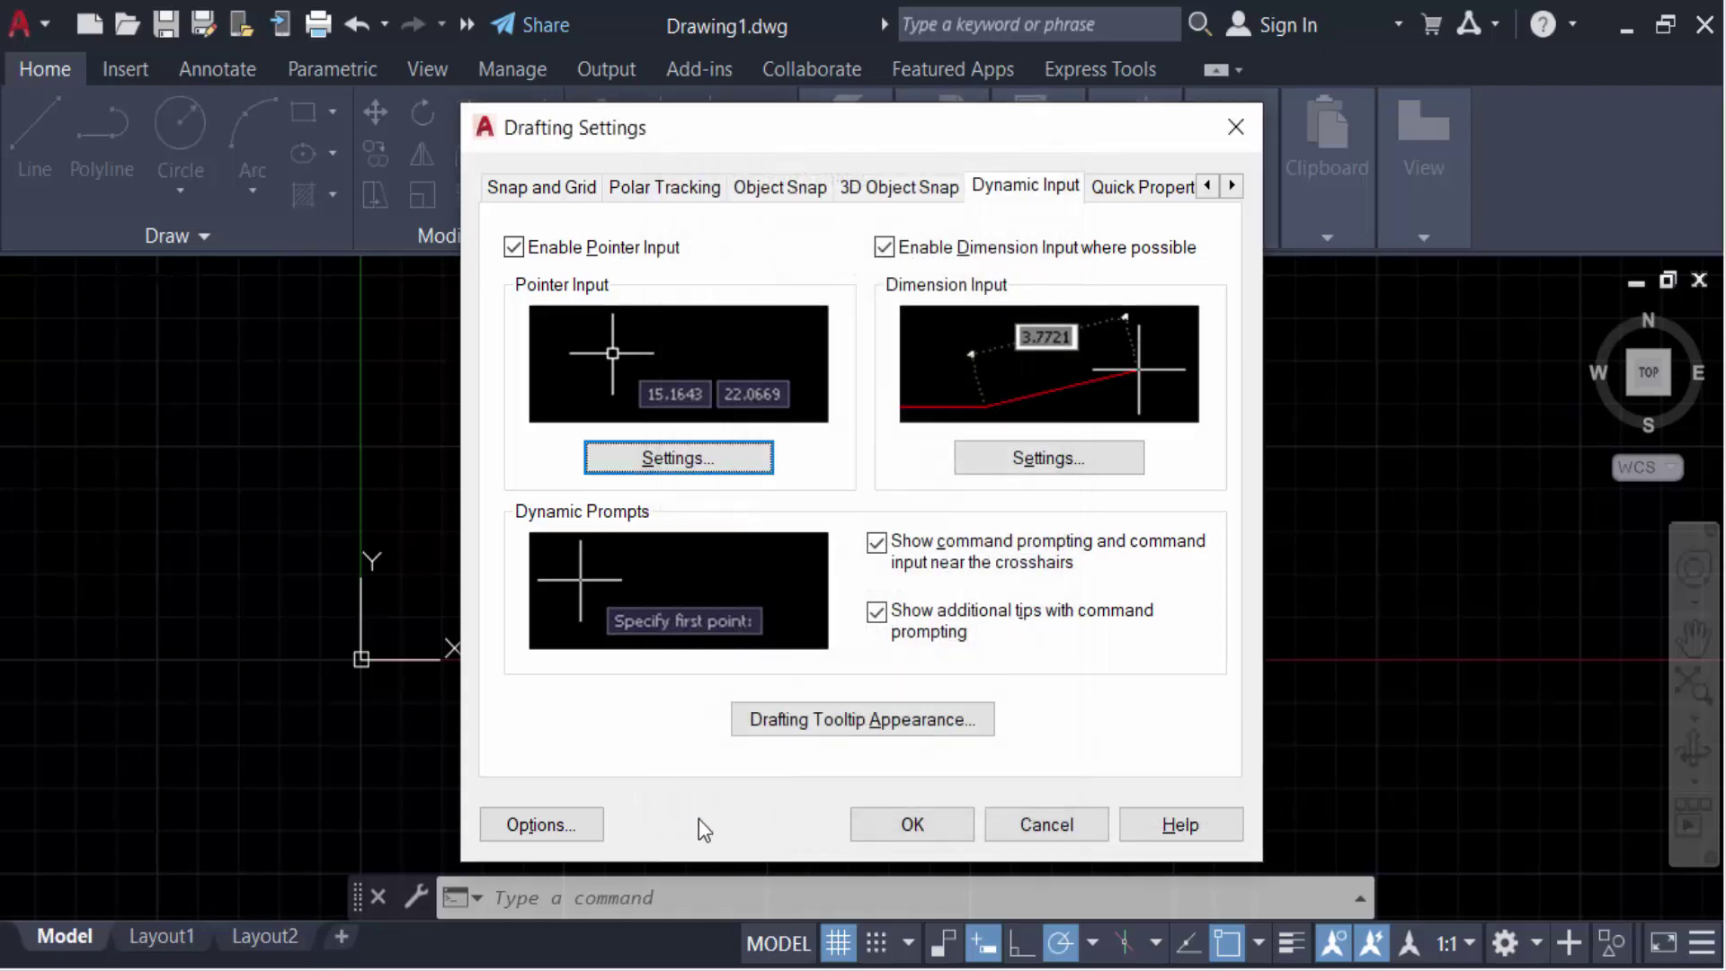
pyautogui.click(928, 825)
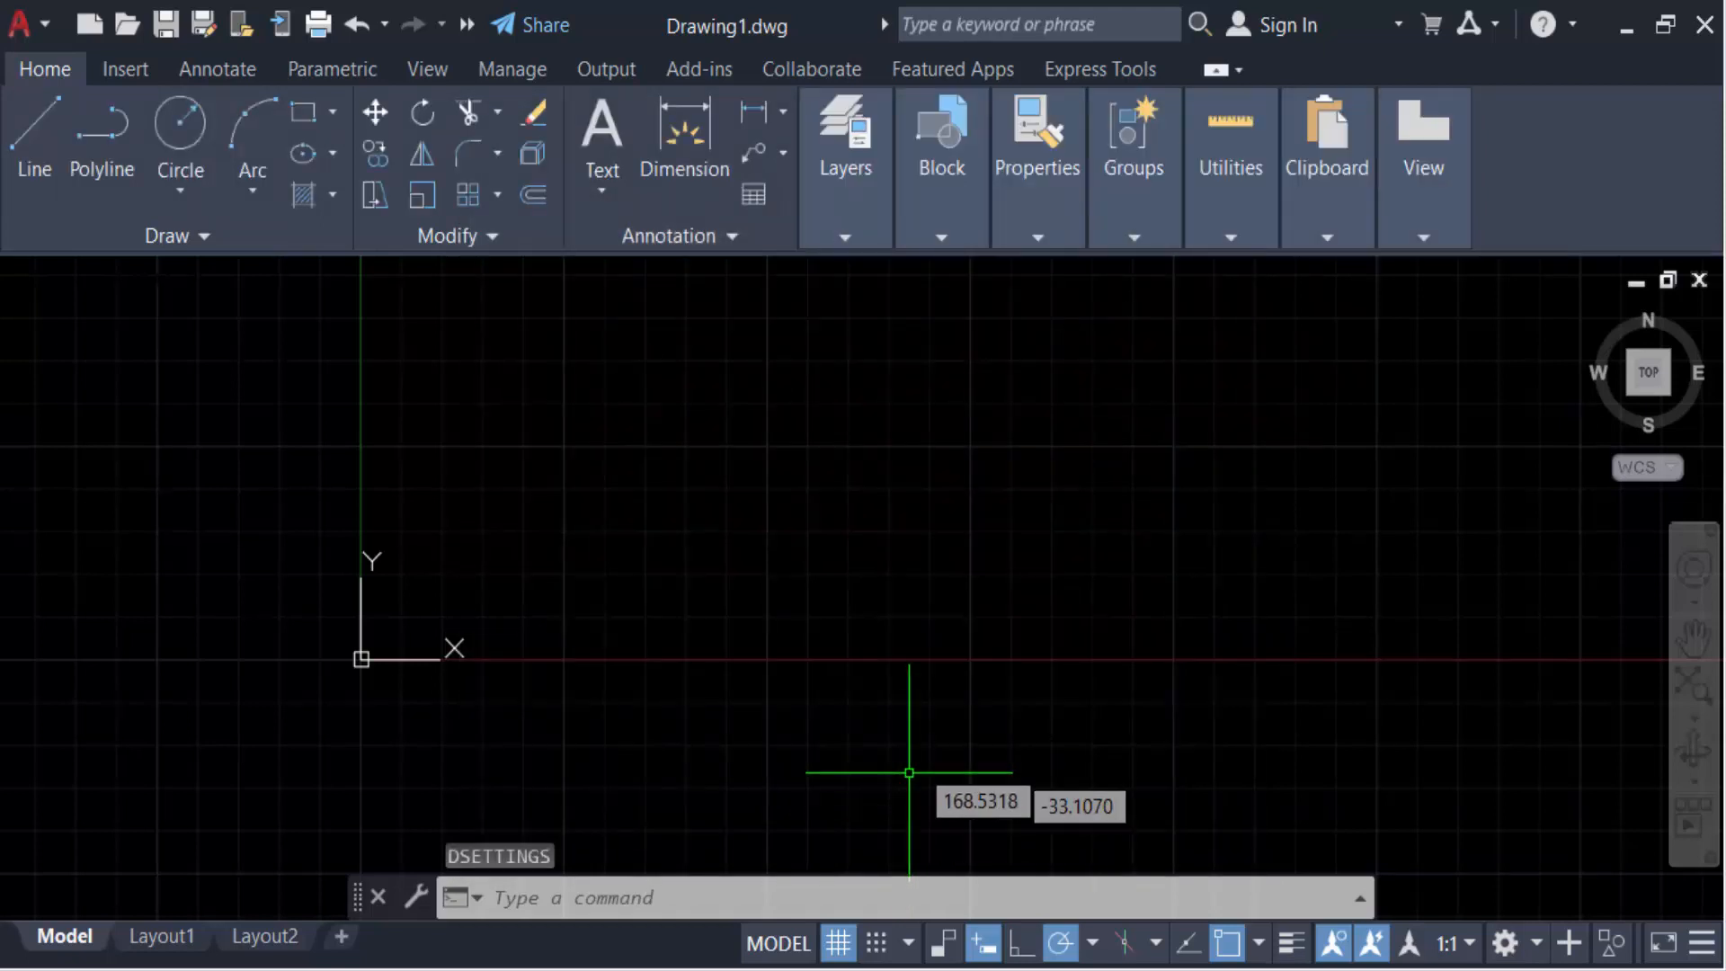